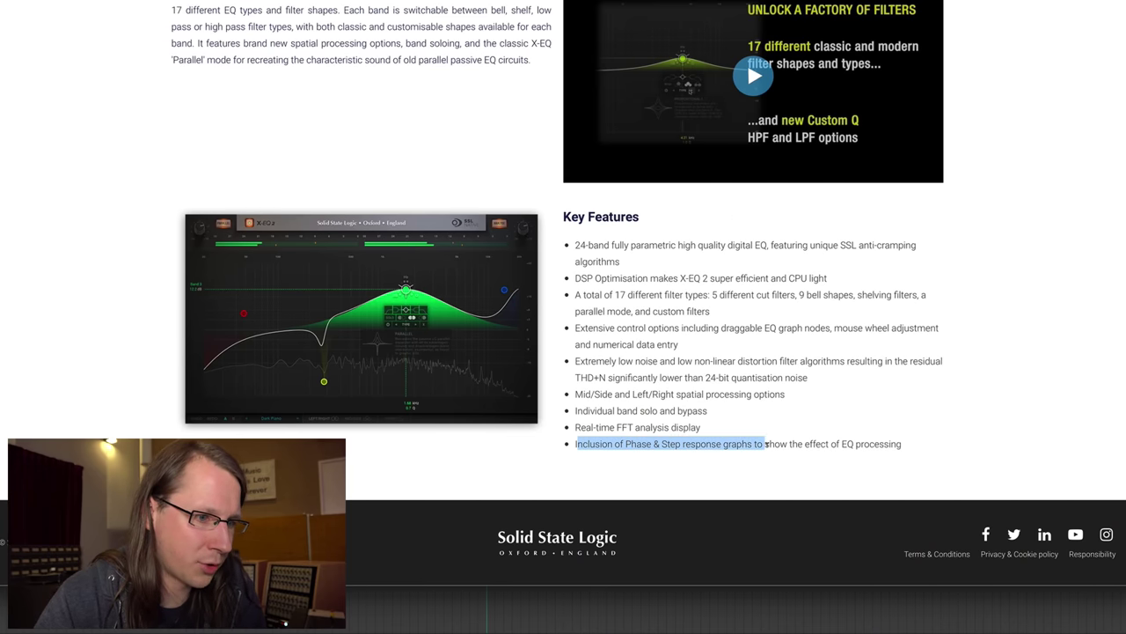
In X-EQ 2, create three bell boosts near 115 Hz, at about 1.88 kHz with 11.8 dB, and at about 531 Hz with 11 dB
click(967, 451)
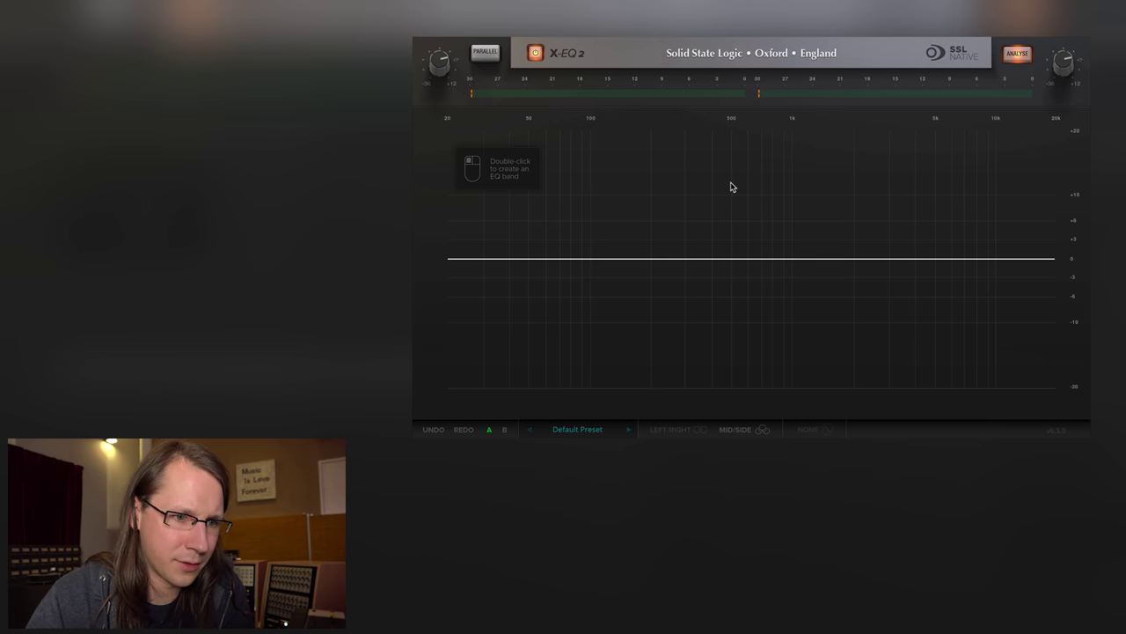
double_click(725, 213)
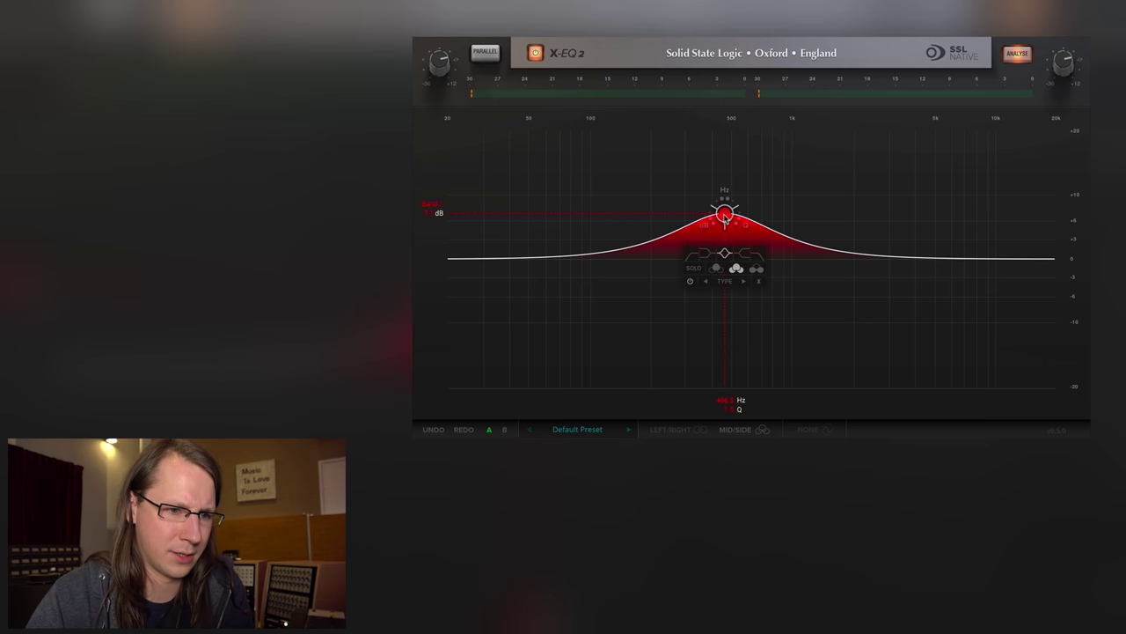
drag(724, 213, 682, 165)
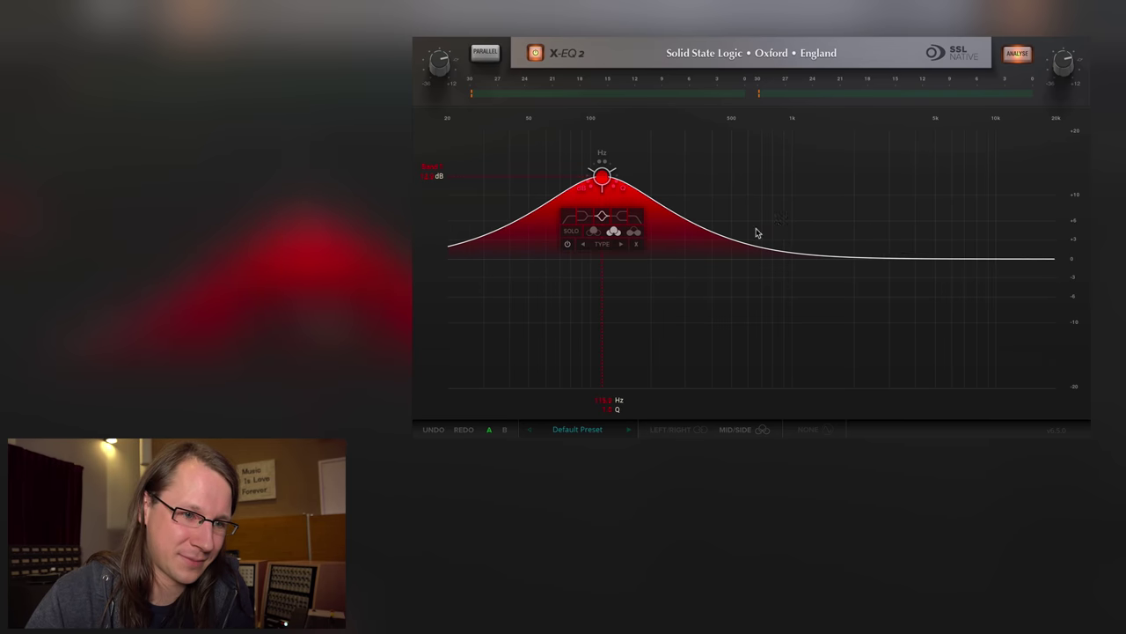
double_click(791, 196)
drag(790, 196, 851, 184)
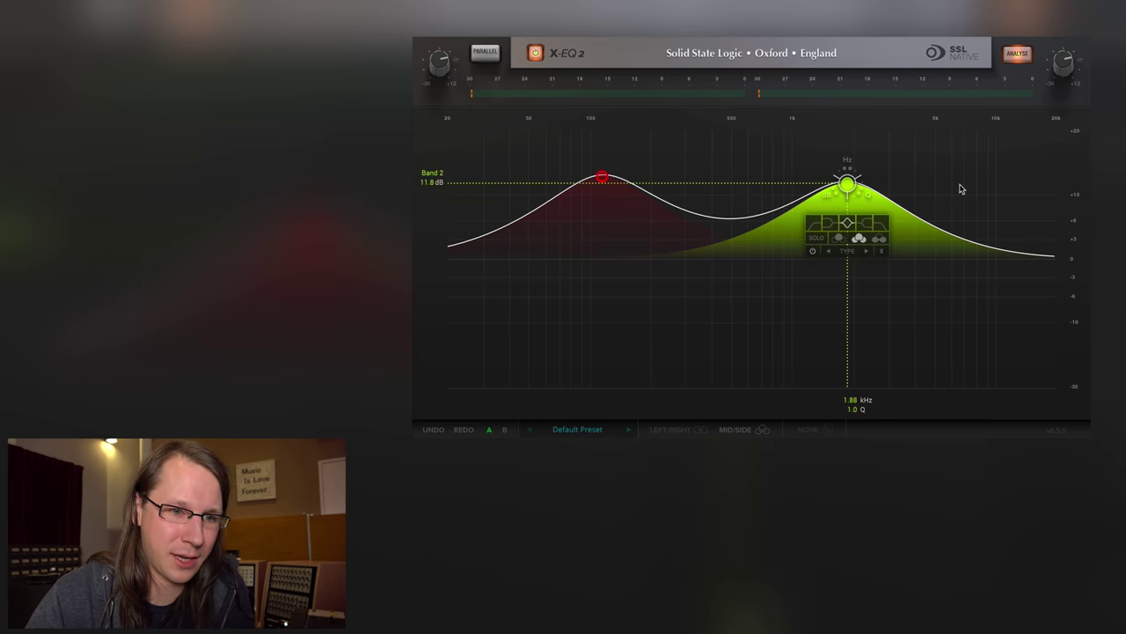
double_click(960, 186)
drag(960, 186, 736, 187)
Lower the red band slightly and narrow the bells of all three bands, with the middle band's Q at about 2.2
drag(602, 177, 600, 187)
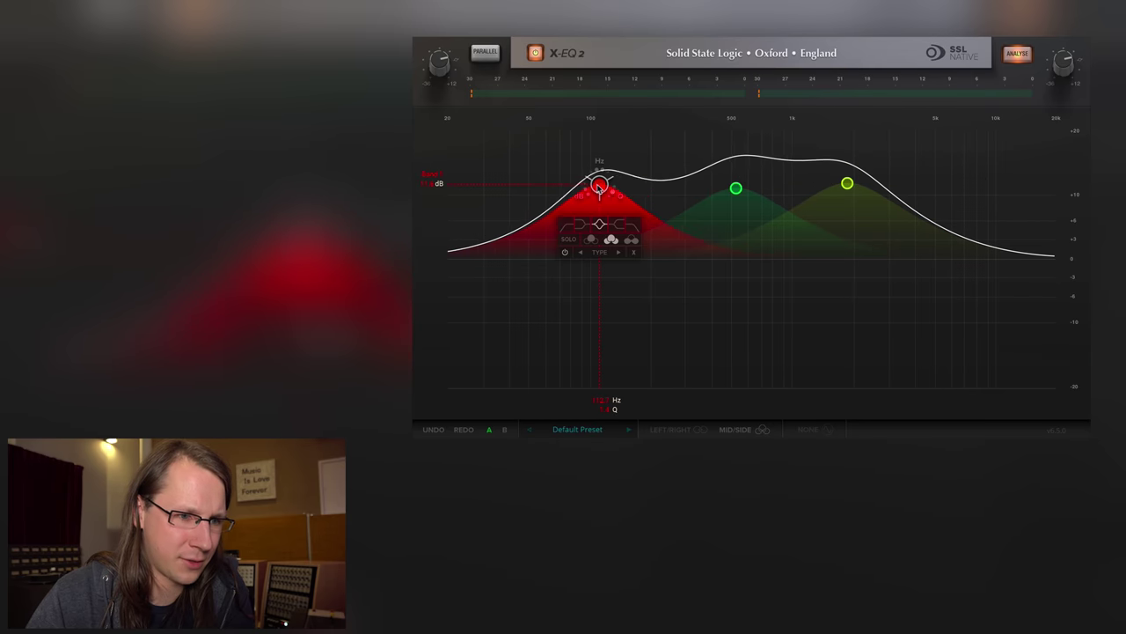
scroll(598, 187, up, 3)
scroll(598, 186, down, 4)
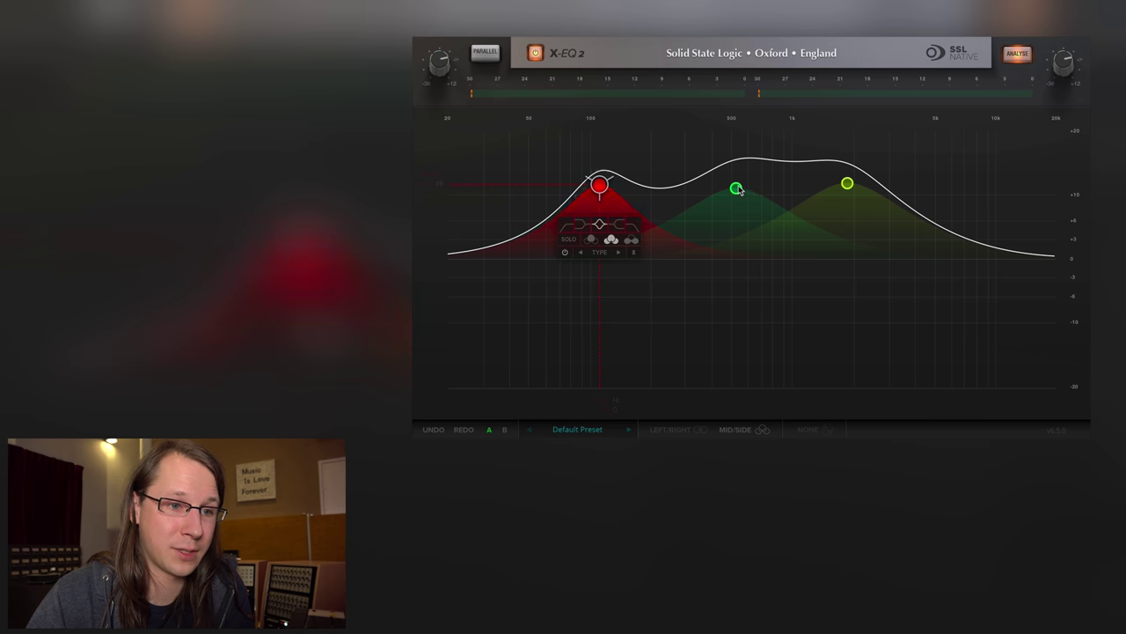
scroll(739, 190, up, 3)
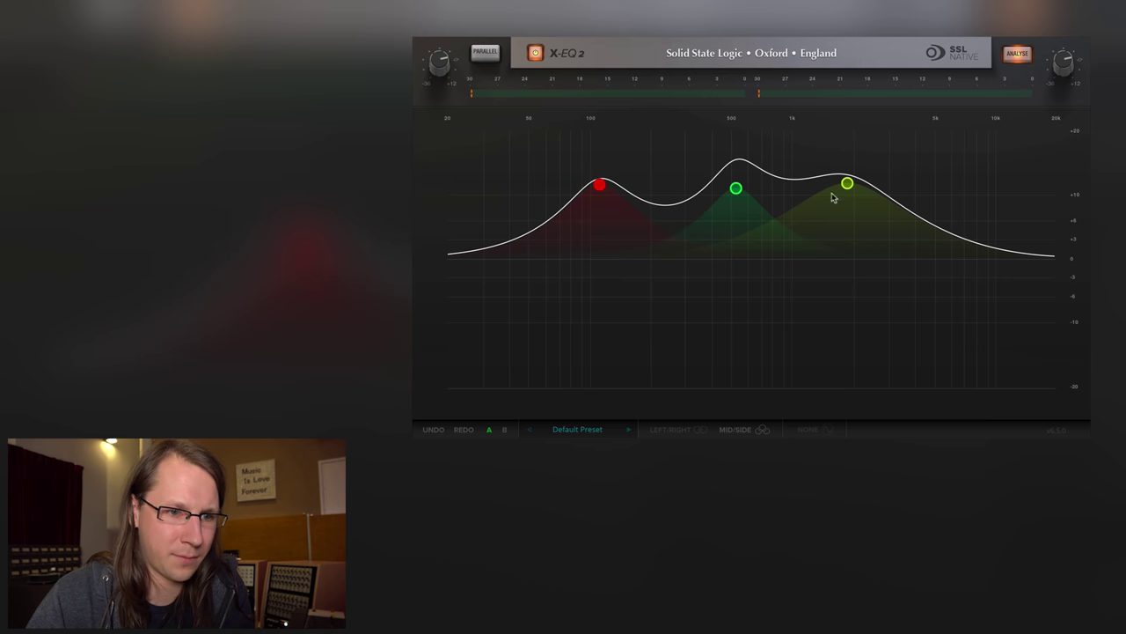
scroll(846, 187, up, 5)
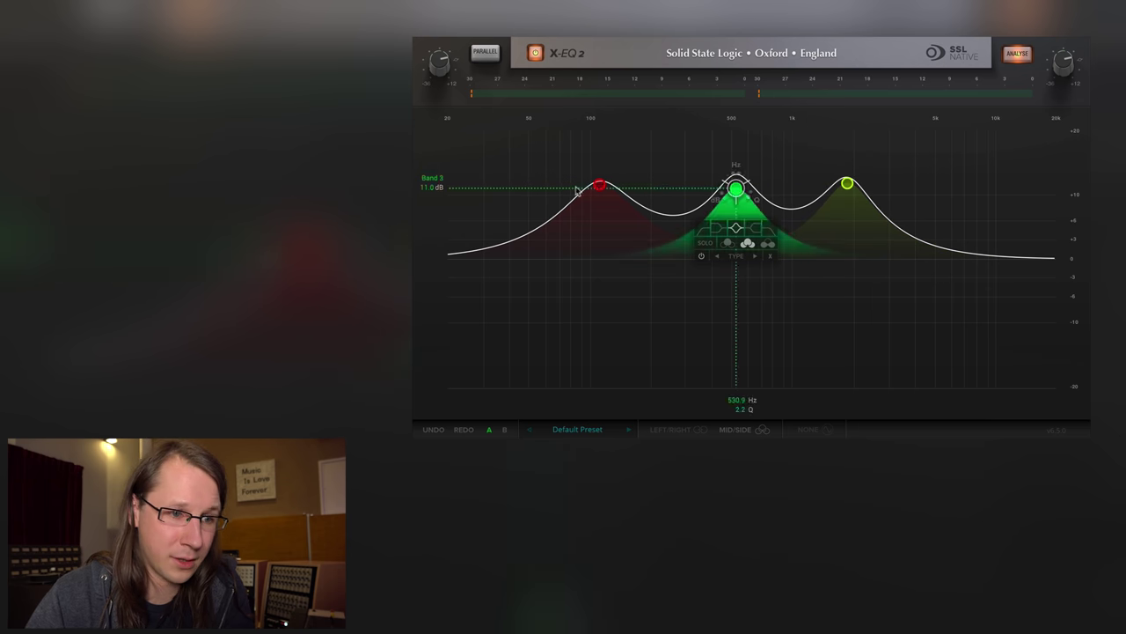
Try the low shelf and high shelf shapes on the middle green band, and return it to the bell shape
click(714, 231)
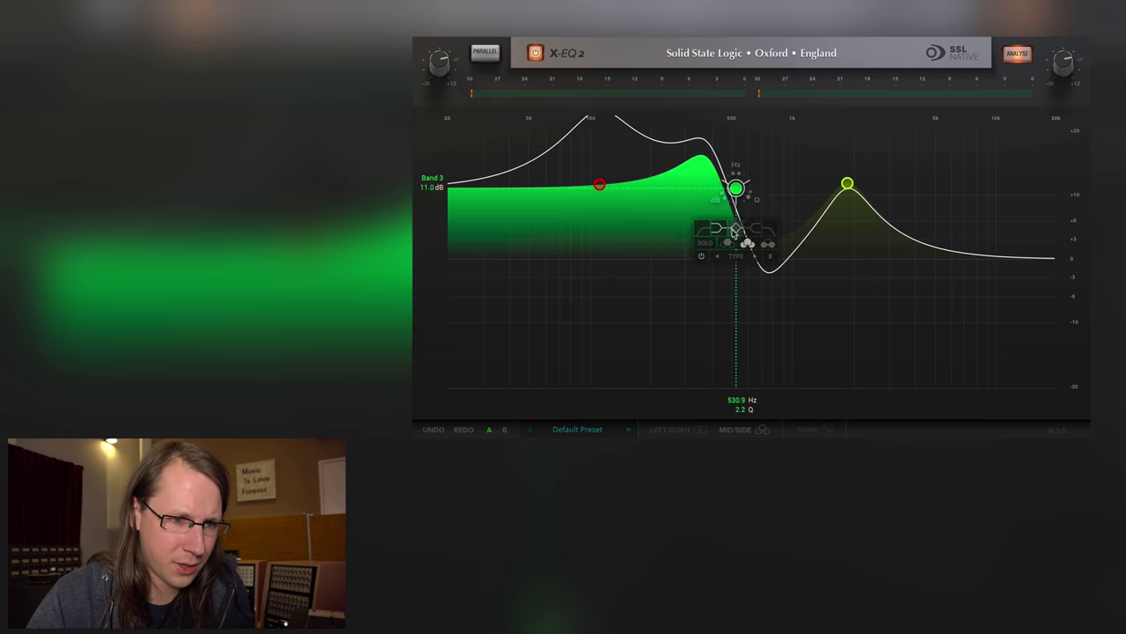
click(735, 230)
click(762, 231)
click(762, 231)
click(757, 231)
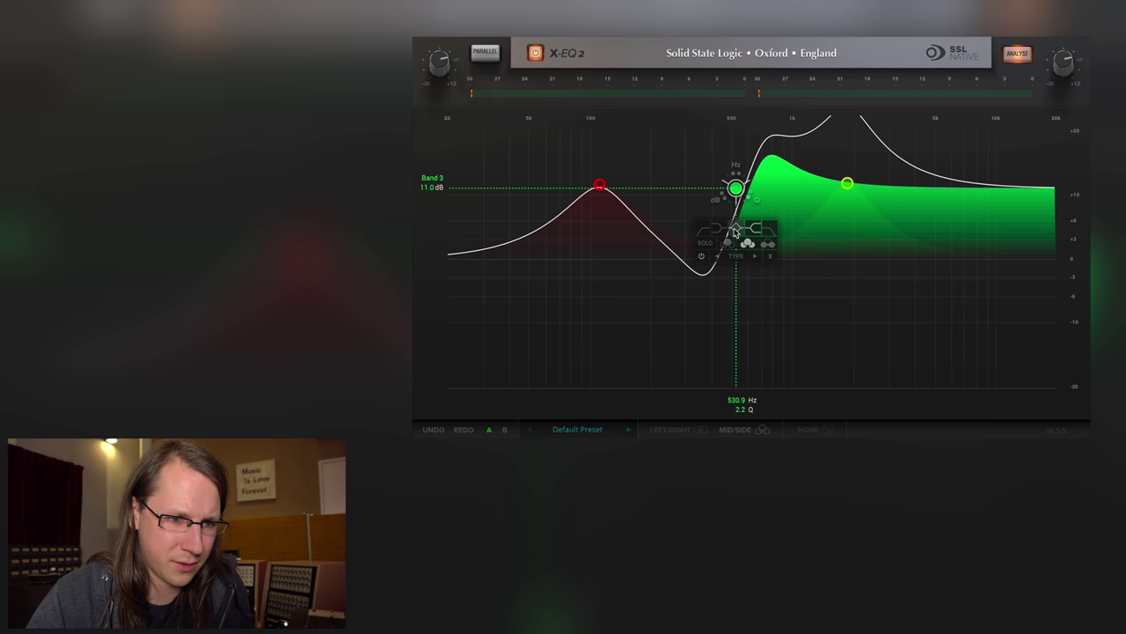
click(736, 229)
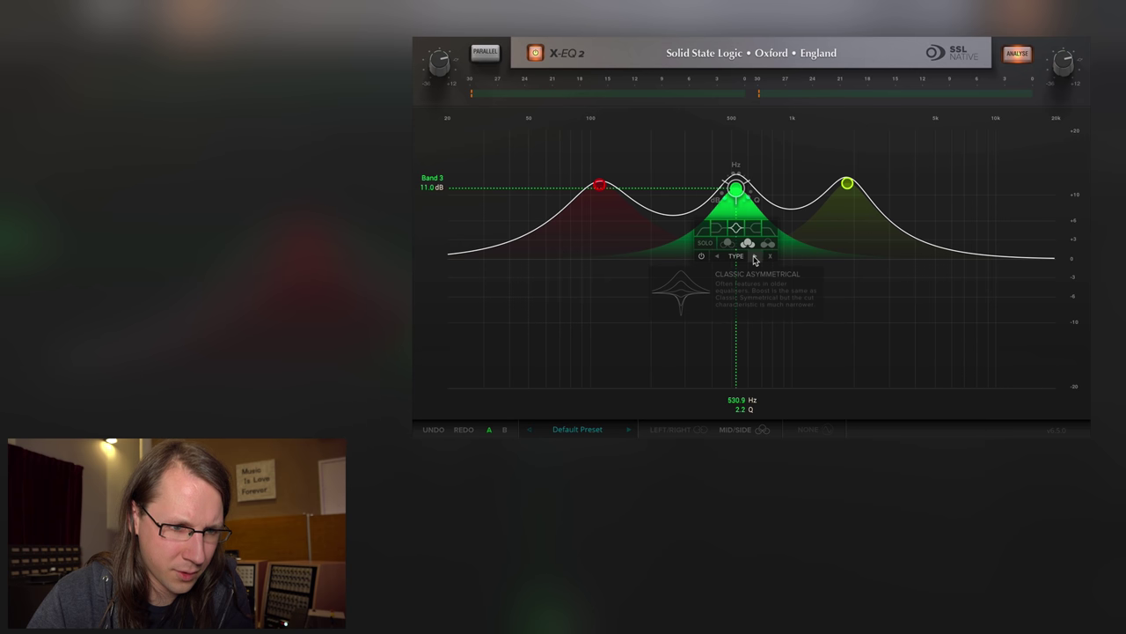
Change the middle band's bell type to Proportional 3 and lower it to about 3.6 dB at 512 Hz
click(754, 256)
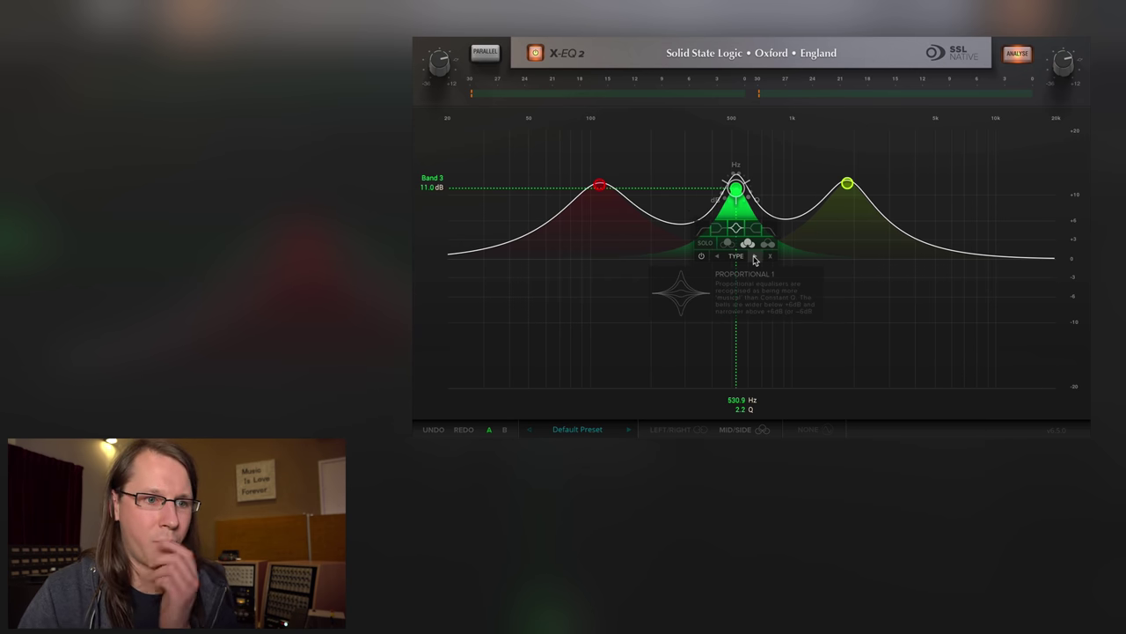
click(754, 256)
click(754, 257)
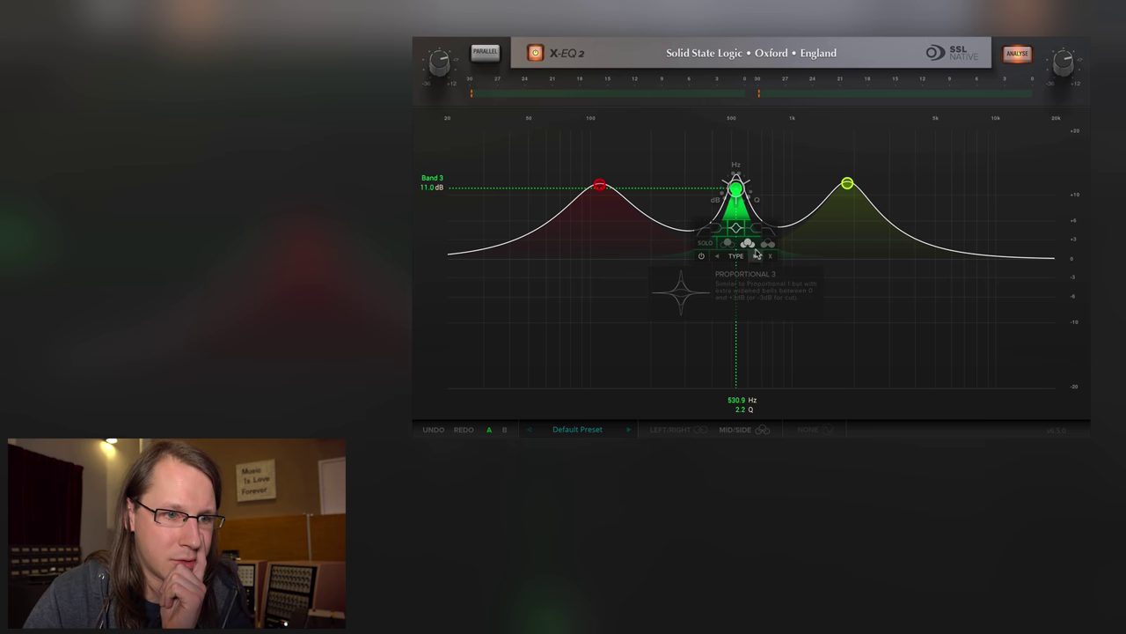
drag(736, 188, 733, 238)
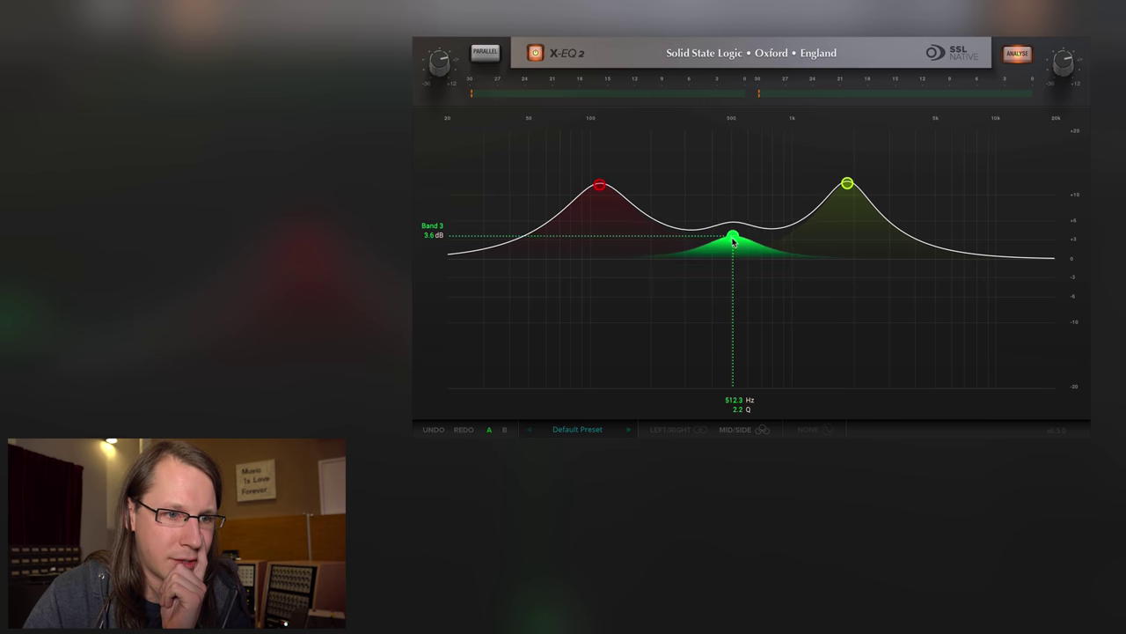
Delete the red and yellow bands and raise the remaining green band to about 13.1 dB at 570 Hz
click(598, 186)
click(635, 254)
double_click(847, 183)
drag(732, 238, 756, 185)
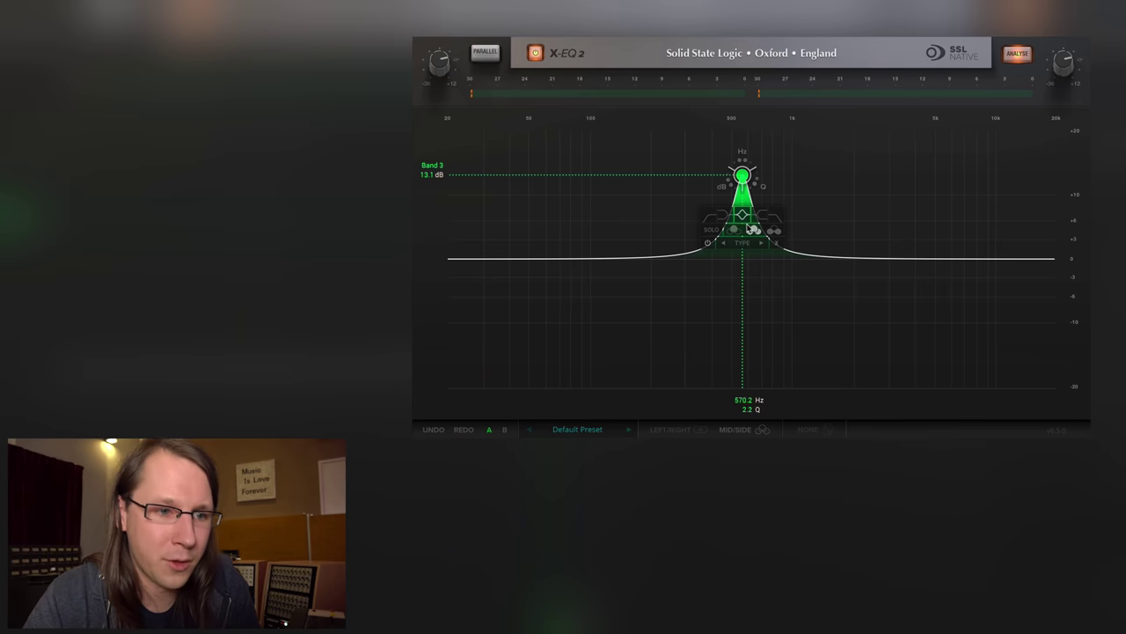
Step the green band through neighbouring bell types, including Constant Q Asymmetrical, and raise its peak near 500 Hz
click(759, 244)
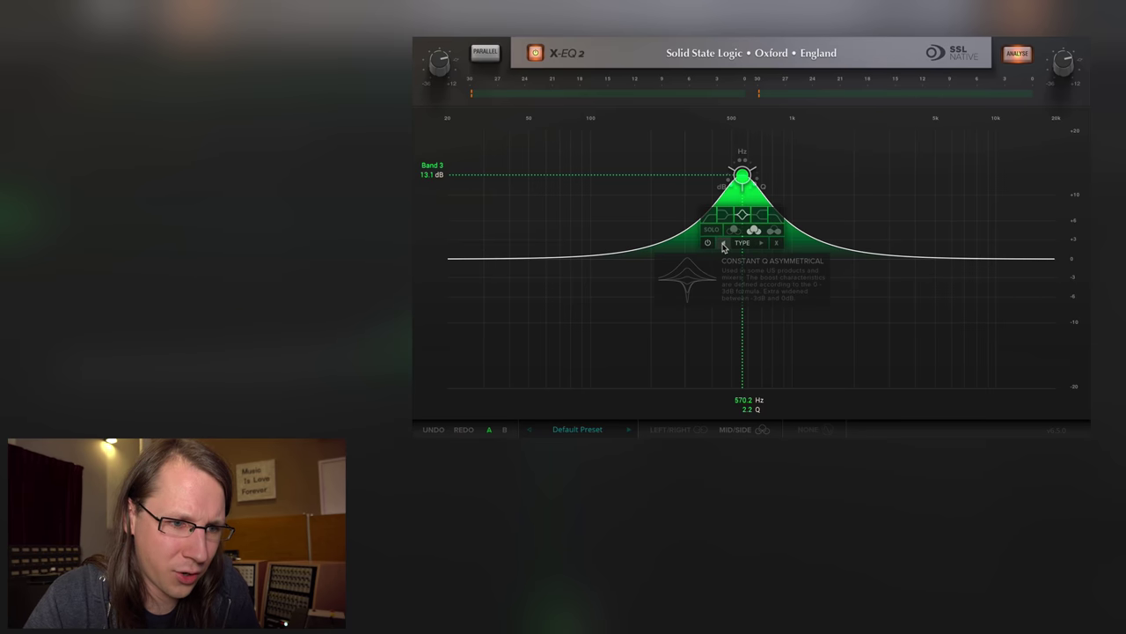
click(724, 244)
mouse_move(742, 181)
mouse_down()
mouse_move(741, 238)
mouse_move(734, 161)
mouse_up()
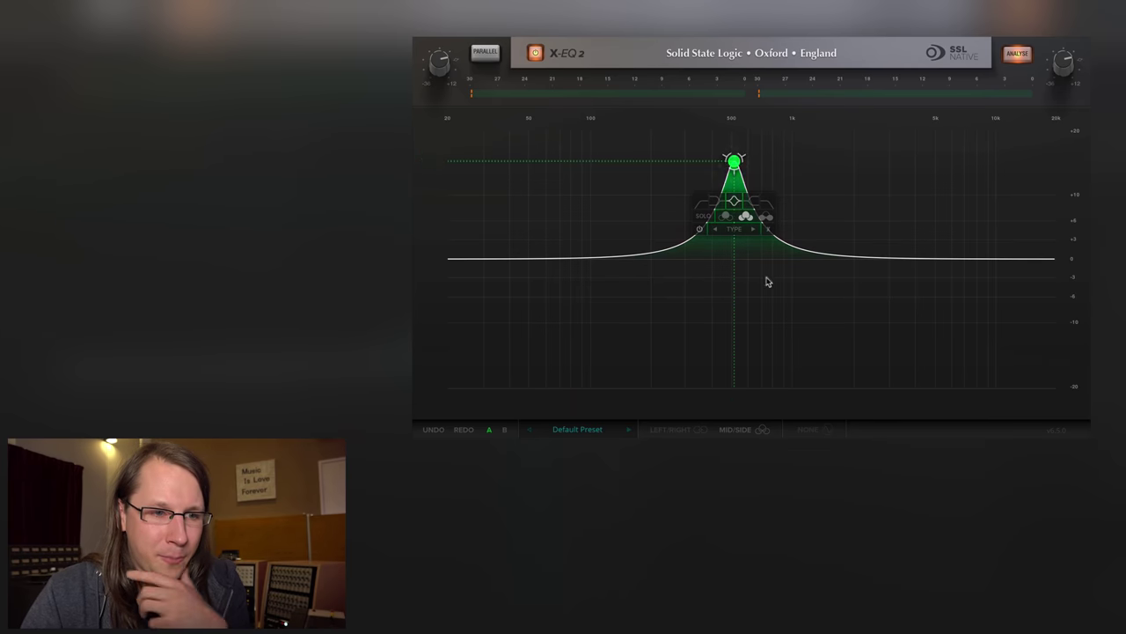
Sweep the green band's frequency and gain from its node, ending at about 1.4 kHz and 16.1 dB
drag(731, 173, 801, 383)
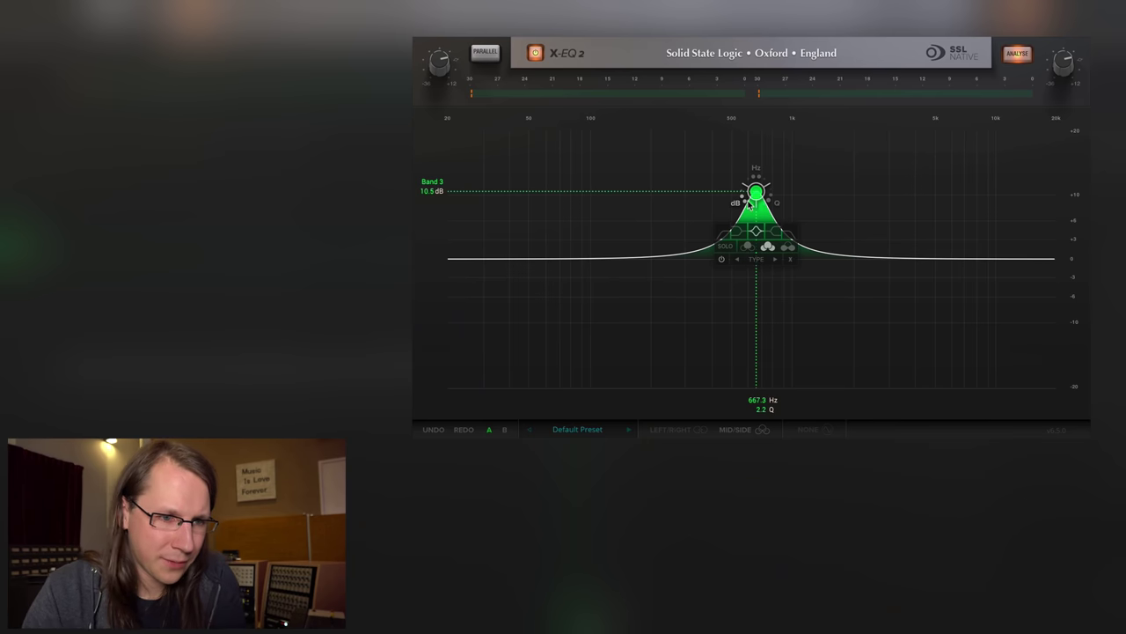
drag(756, 191, 888, 206)
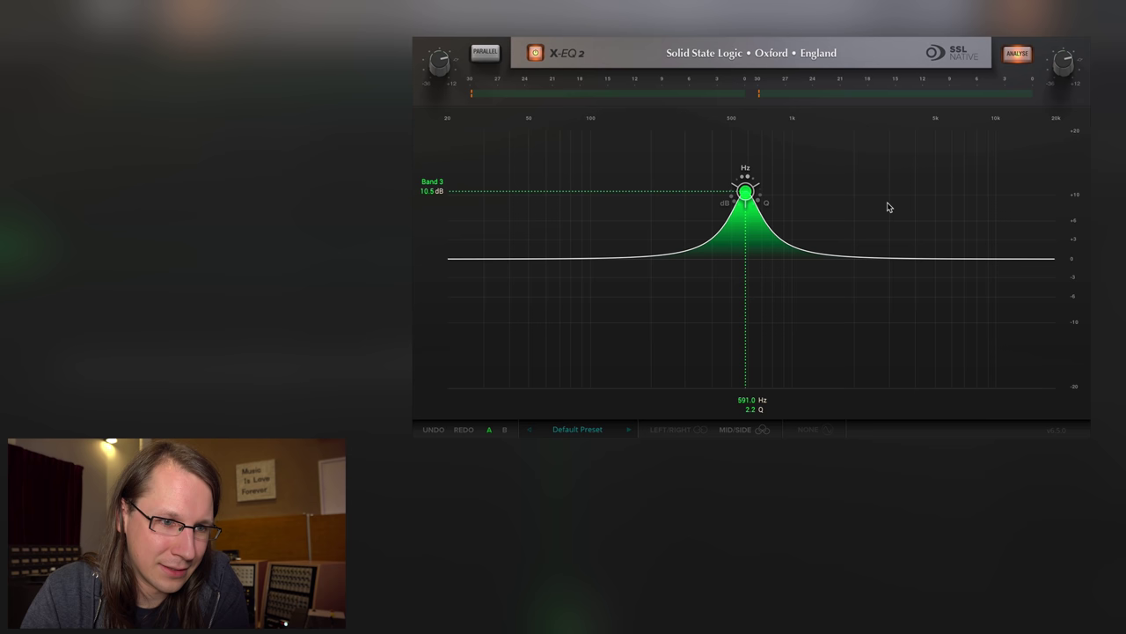
drag(722, 198, 734, 223)
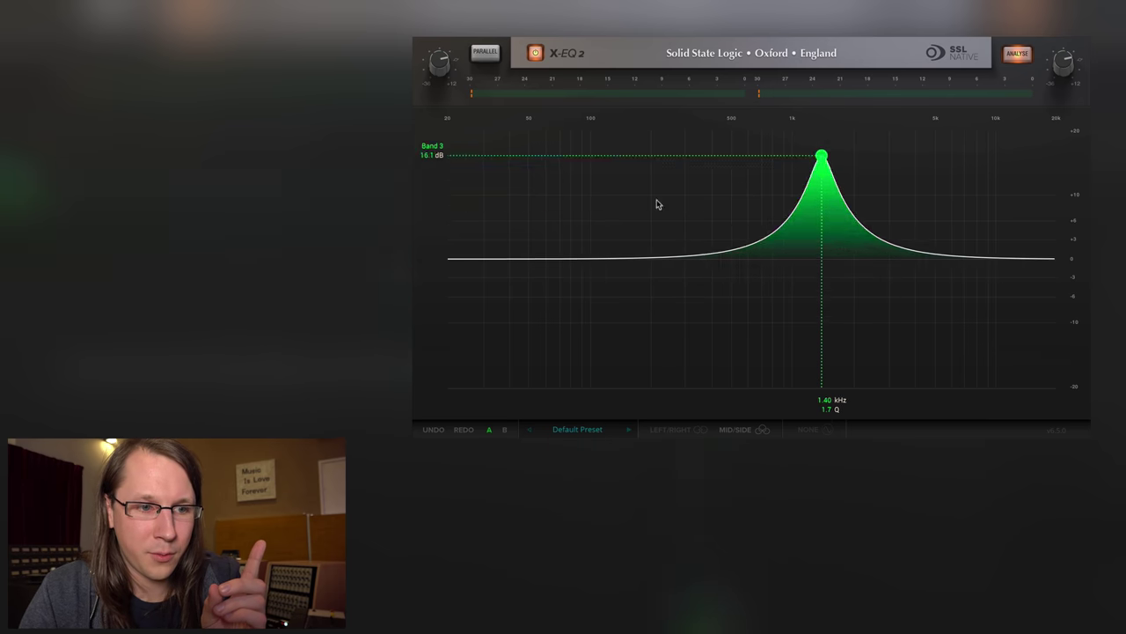
Move the green band to about 501 Hz at 11.4 dB, with a Q of about 1.2
mouse_move(757, 177)
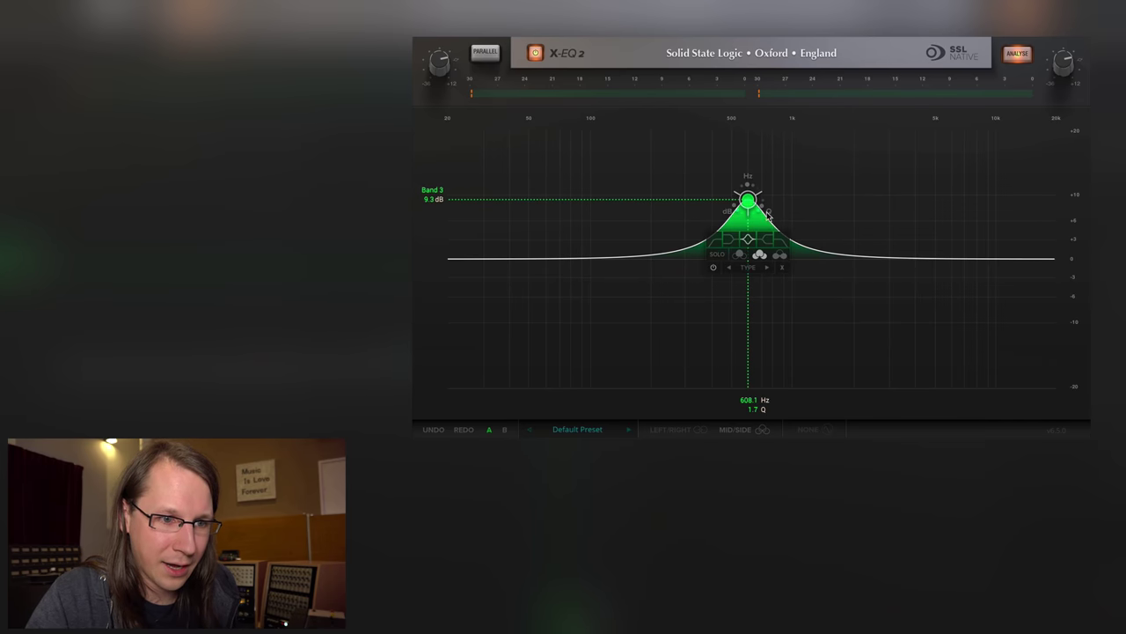
mouse_move(758, 225)
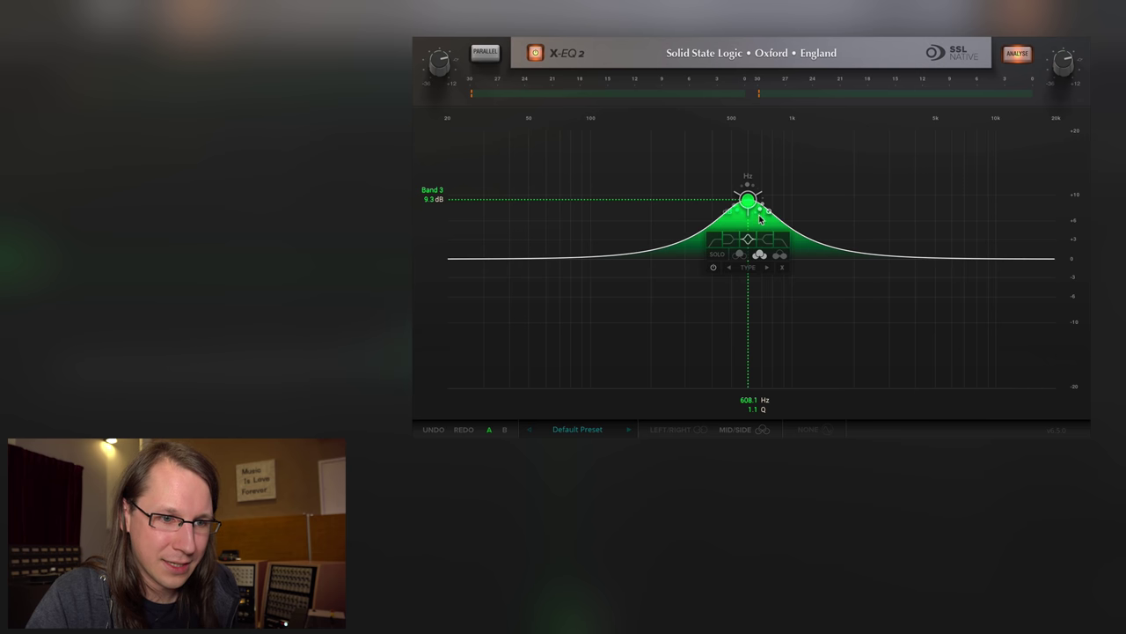
drag(731, 205, 720, 177)
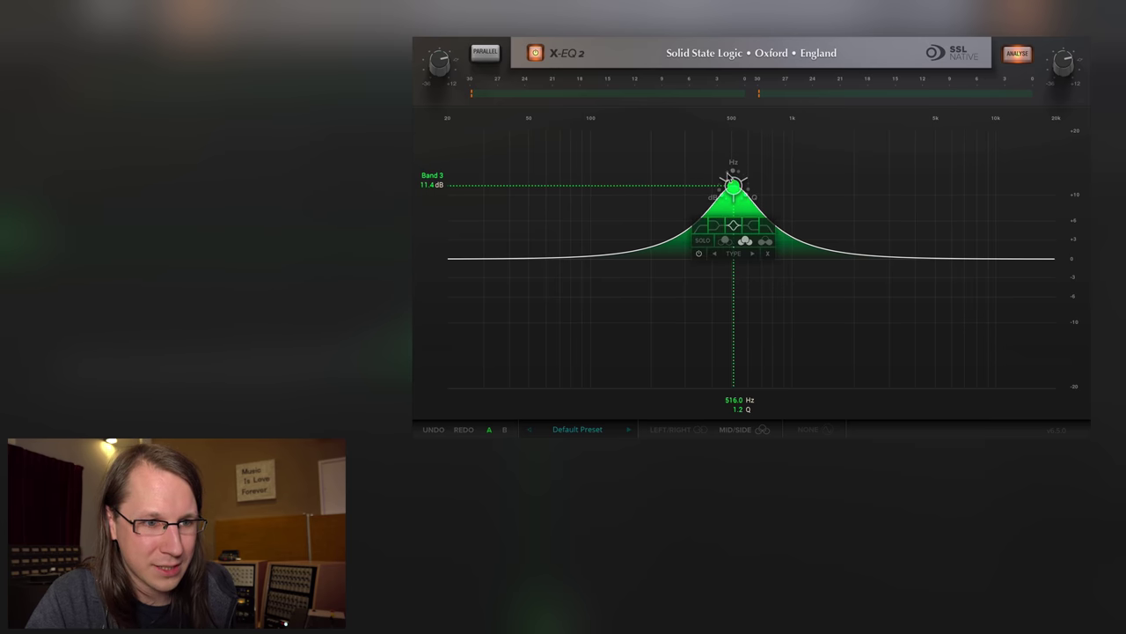
drag(733, 170, 732, 172)
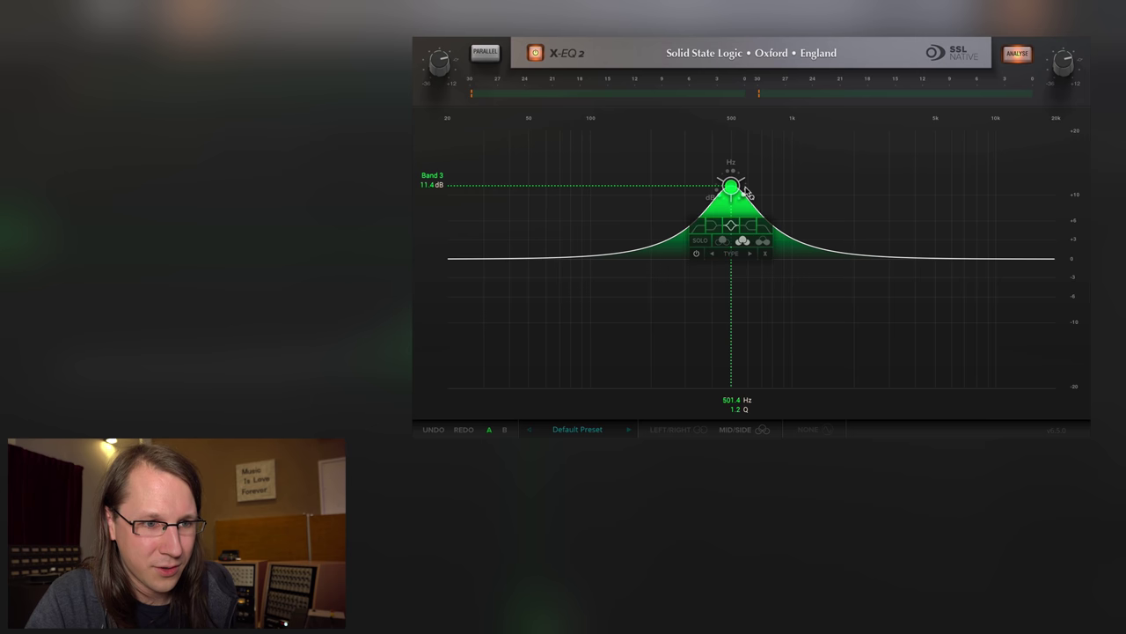
Vary the green band's Q, settle on 0.8, and move the band to about 438 Hz at 6.3 dB
scroll(731, 182, up, 3)
scroll(744, 196, down, 4)
scroll(749, 193, up, 3)
scroll(748, 193, down, 4)
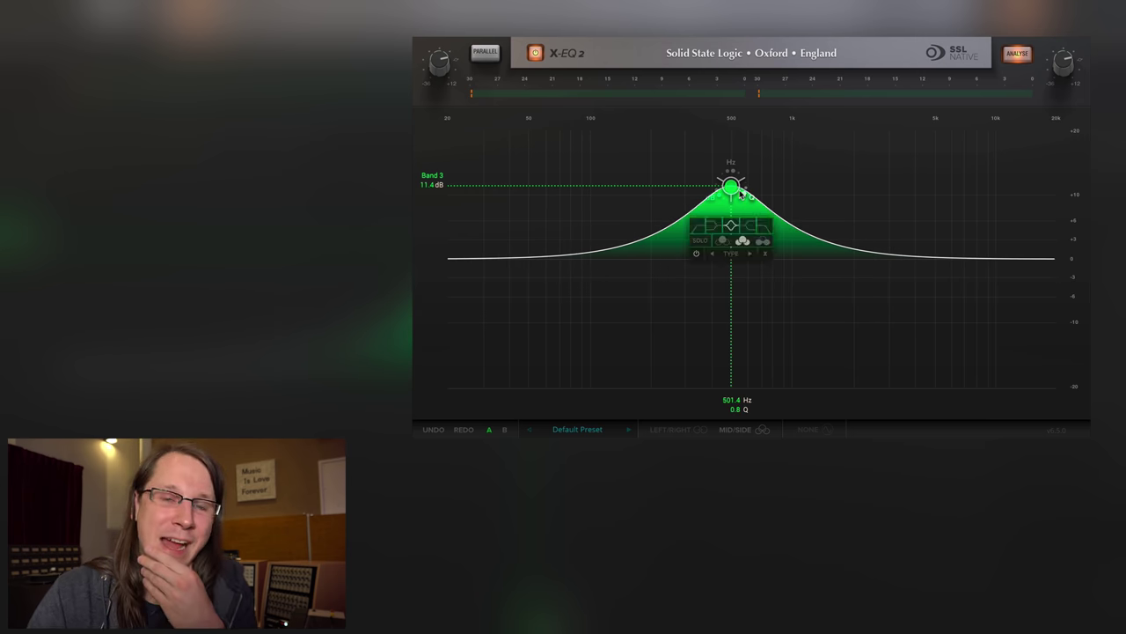
drag(731, 183, 711, 209)
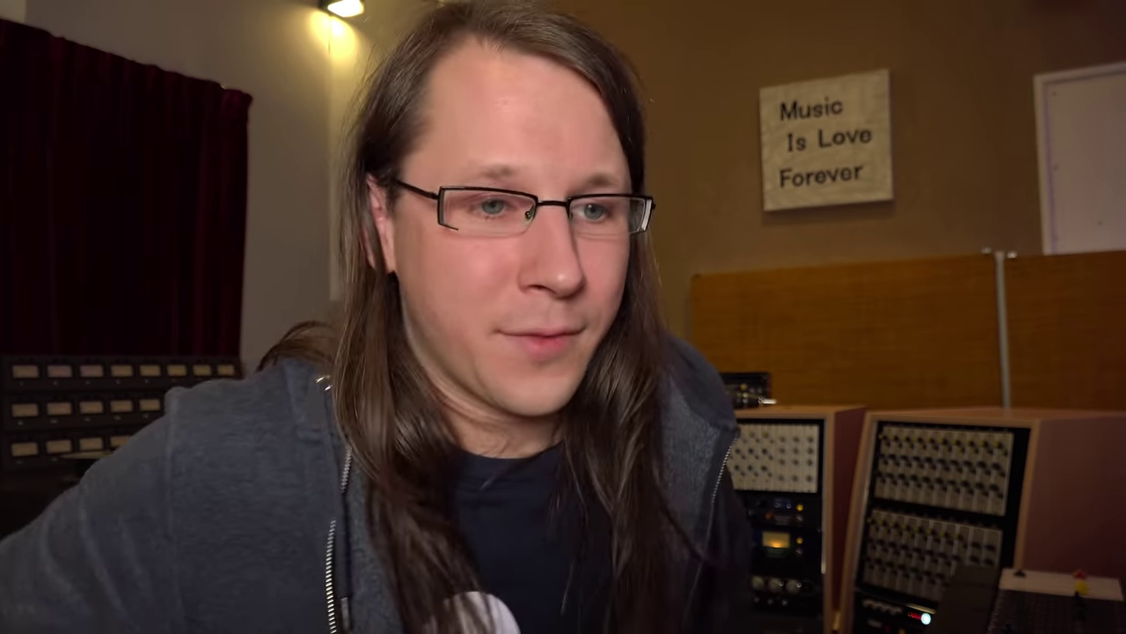
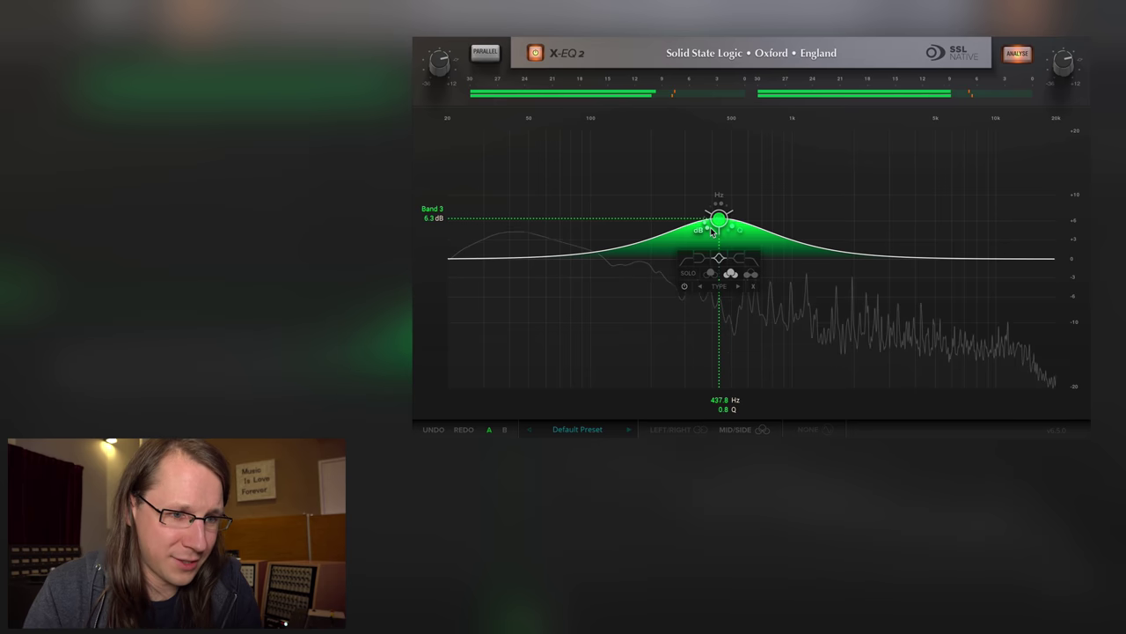
Compare Constant Q New and Constant Q Invert, choose Proportional 3 for the band, and shift it to about 644 Hz
click(738, 288)
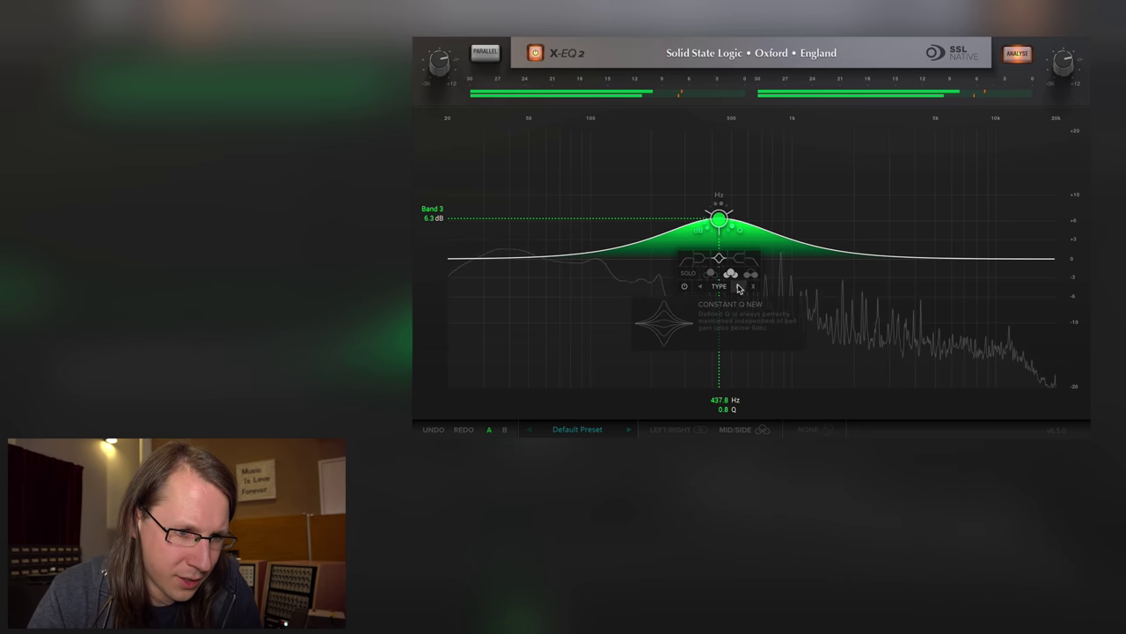
click(701, 288)
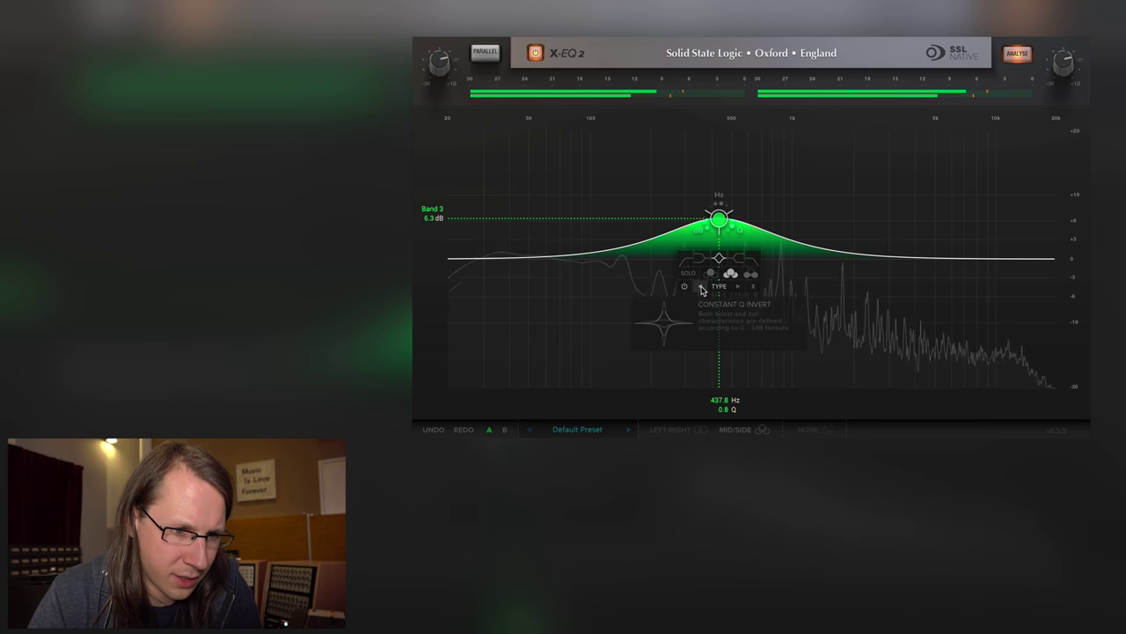
click(702, 288)
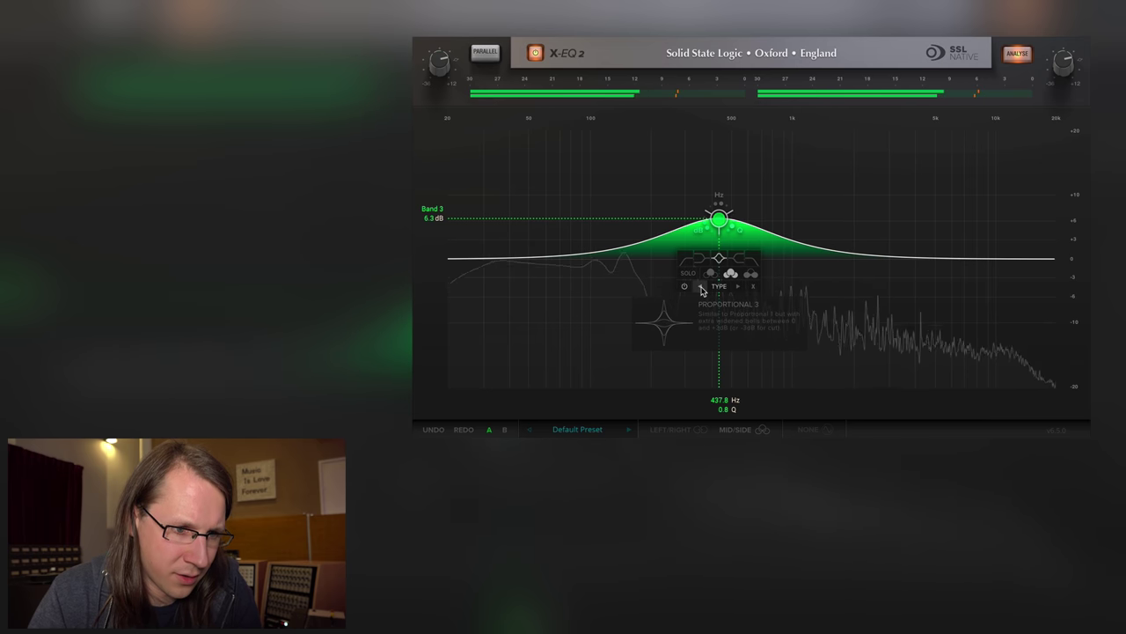
drag(714, 233, 753, 220)
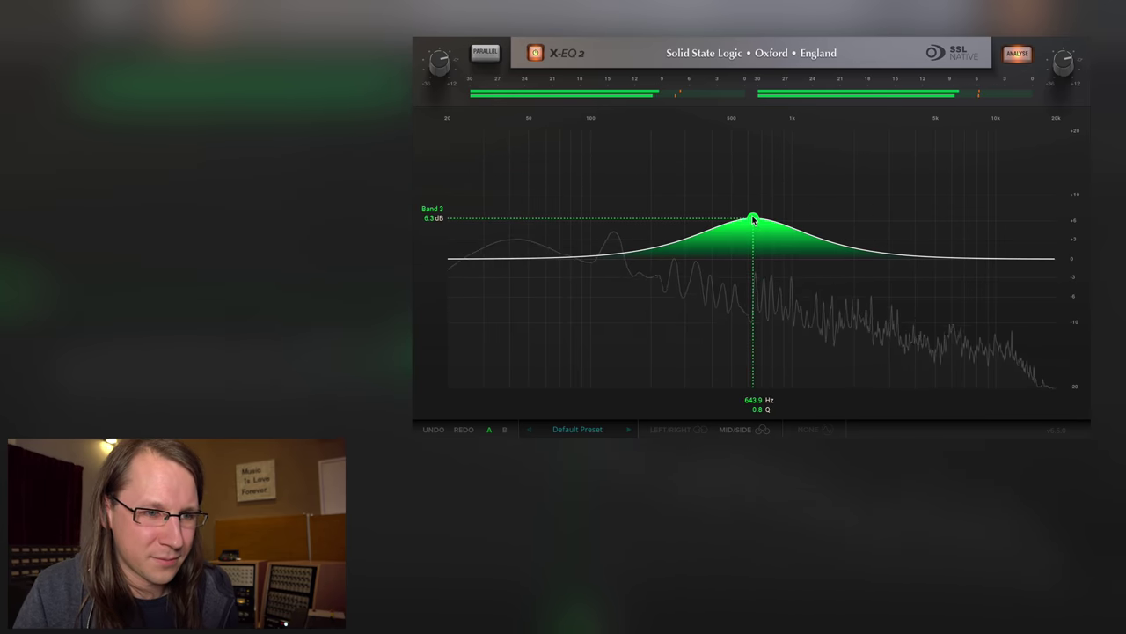
Add a small bell boost near 50 Hz and move the green band to about 13.9 kHz at 12.9 dB
double_click(544, 257)
drag(543, 256, 523, 244)
mouse_move(753, 218)
mouse_down()
mouse_move(745, 327)
mouse_move(664, 338)
mouse_move(663, 206)
mouse_move(694, 231)
mouse_move(885, 206)
mouse_move(763, 206)
mouse_up()
drag(653, 211, 1034, 180)
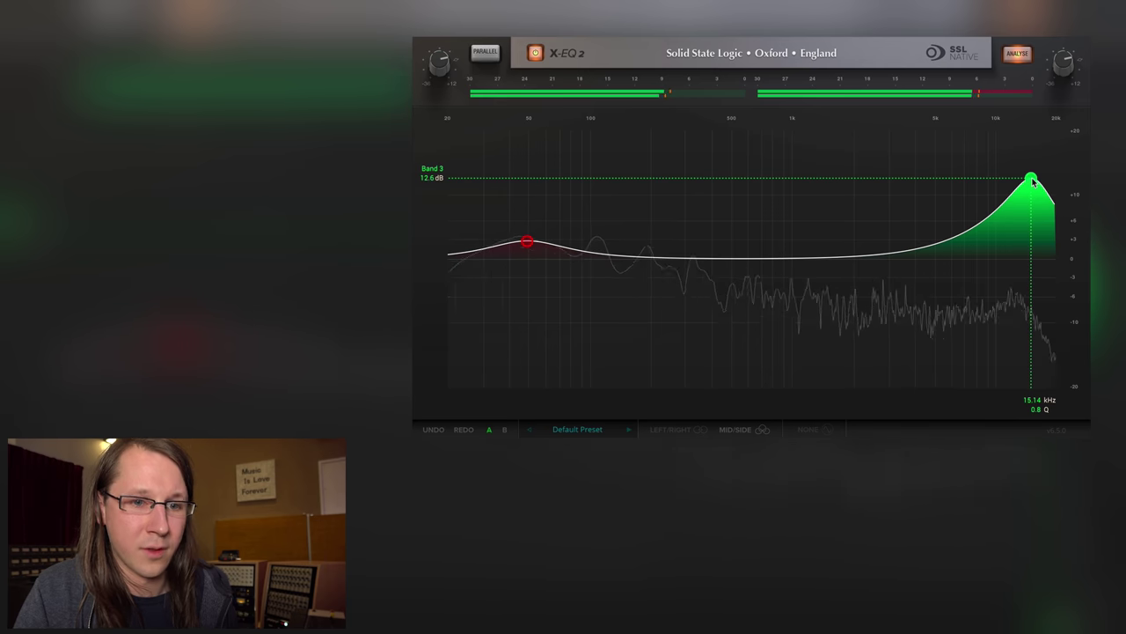
mouse_move(1033, 181)
mouse_down()
mouse_move(1024, 165)
mouse_move(997, 167)
mouse_move(1023, 176)
mouse_up()
Delete the low-frequency red band, and switch the high-frequency green band to the previous bell type with a lower gain
click(527, 251)
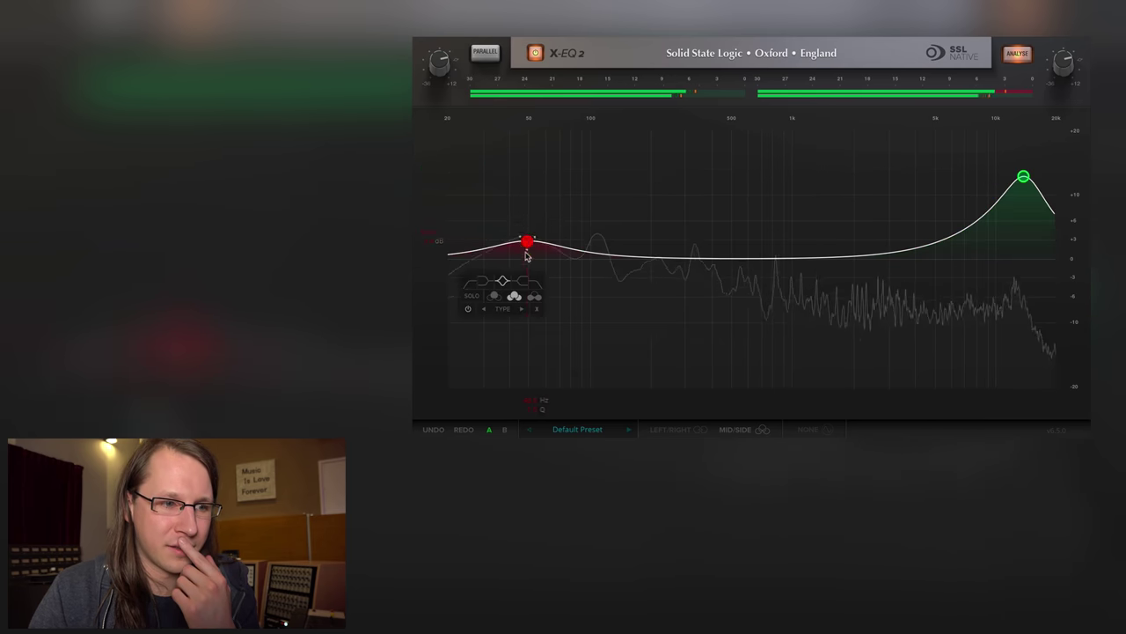
click(529, 310)
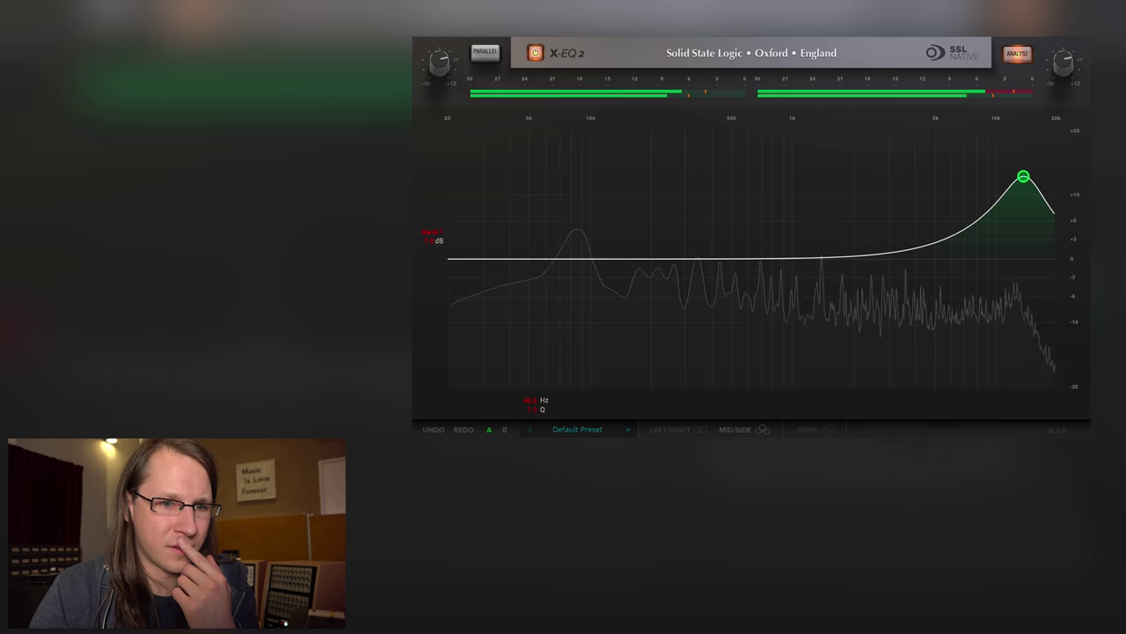
click(1024, 178)
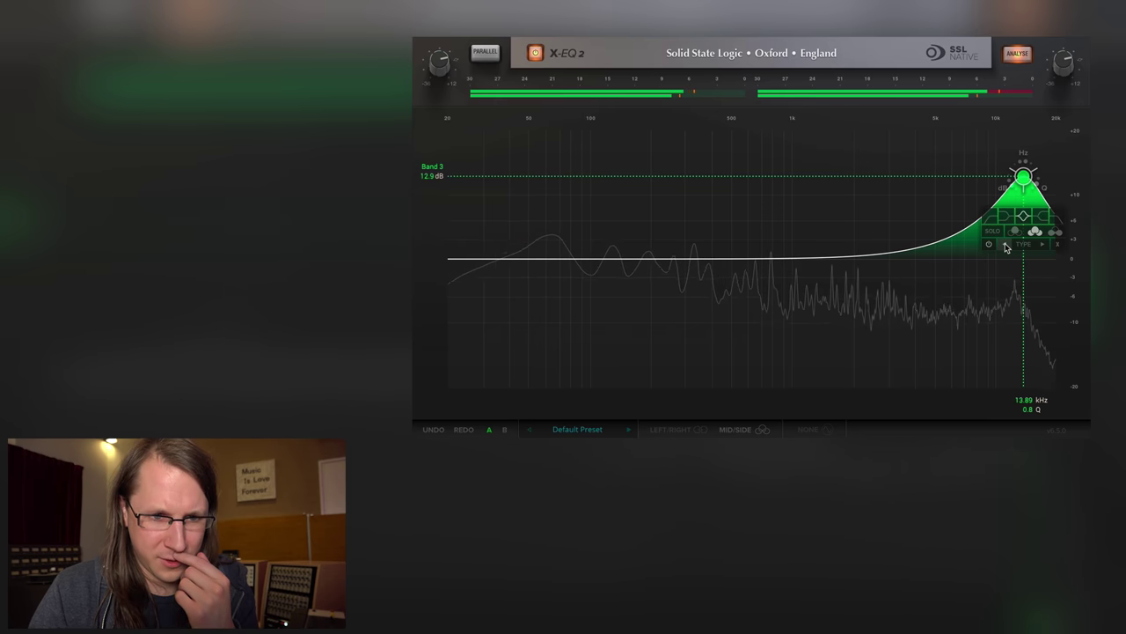
click(1007, 246)
drag(1025, 186, 1029, 212)
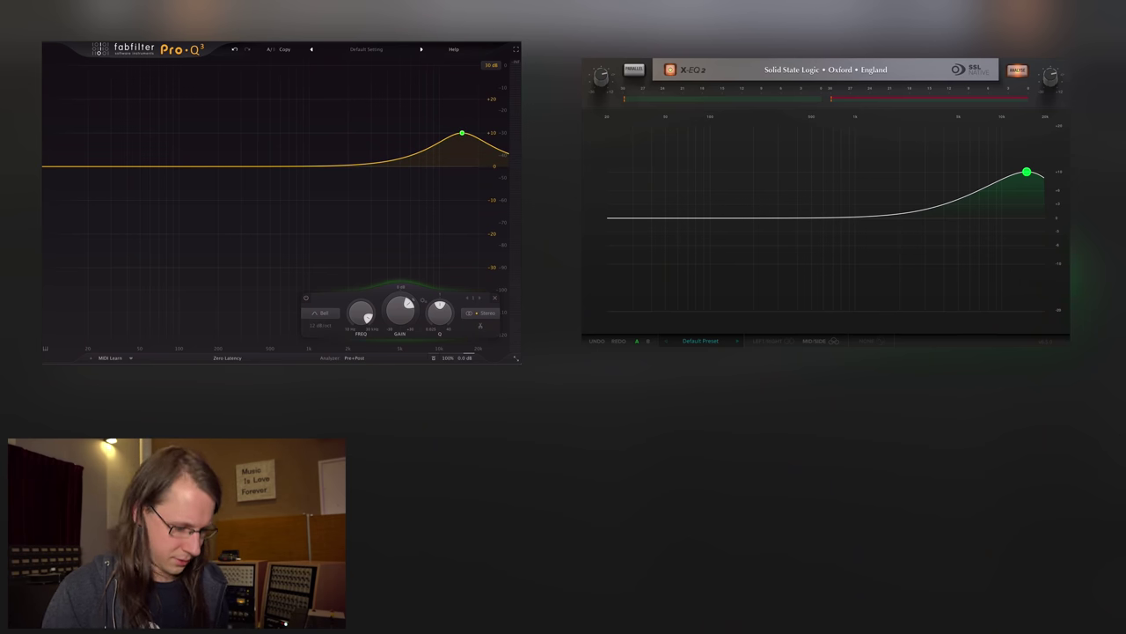
In FabFilter Pro-Q 3, play the audio and widen the high-frequency bell by lowering its Q to about 0.655
key(space)
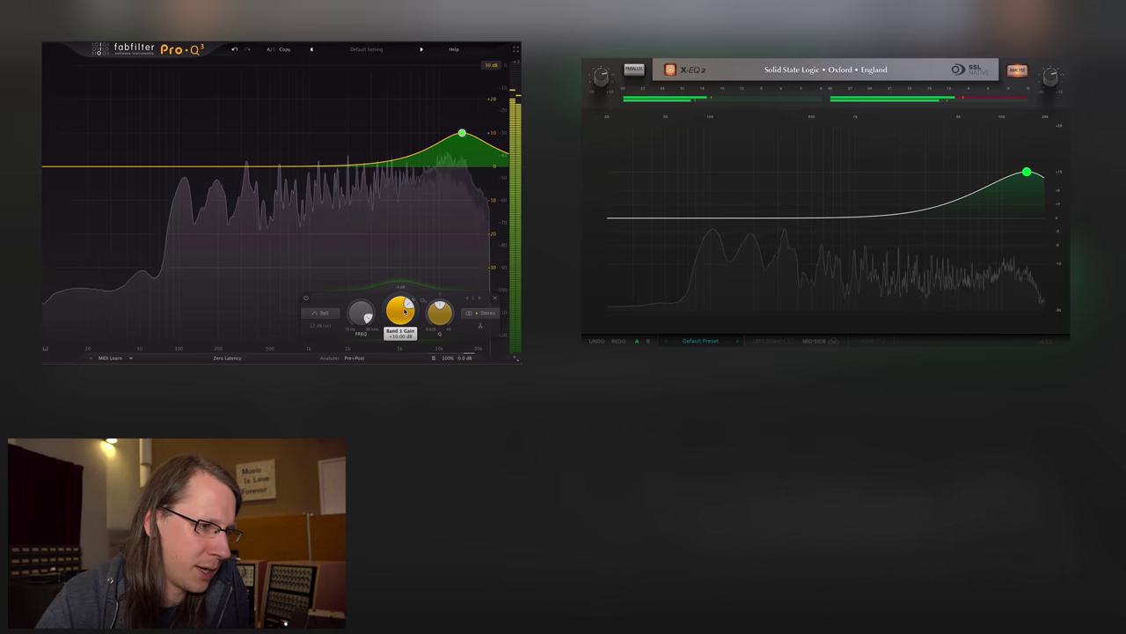
scroll(364, 314, down, 2)
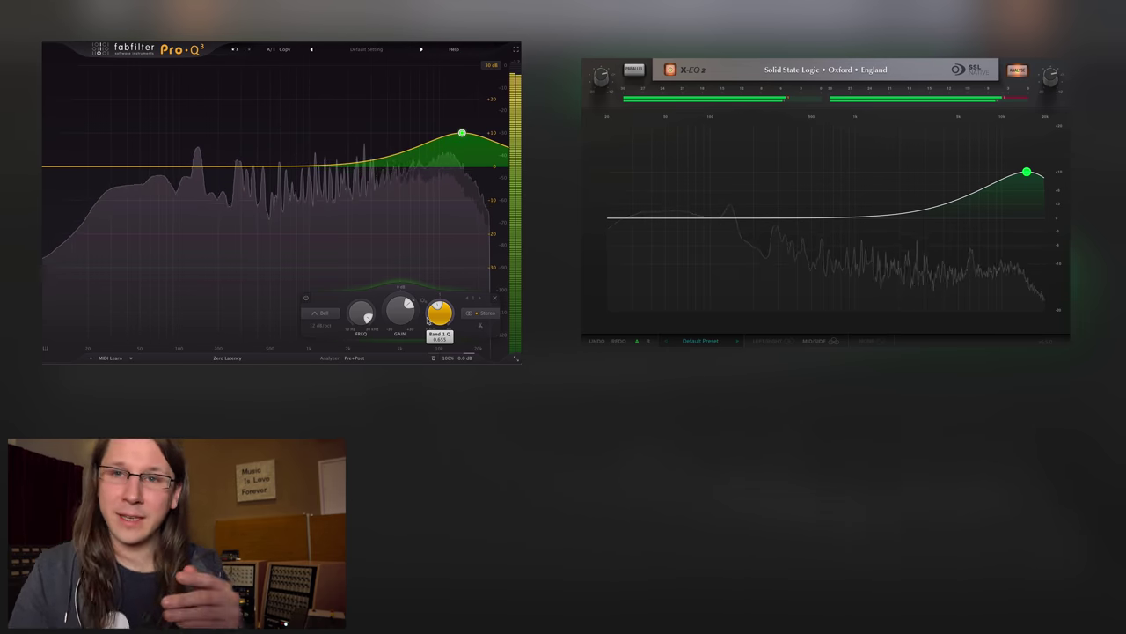
mouse_move(429, 322)
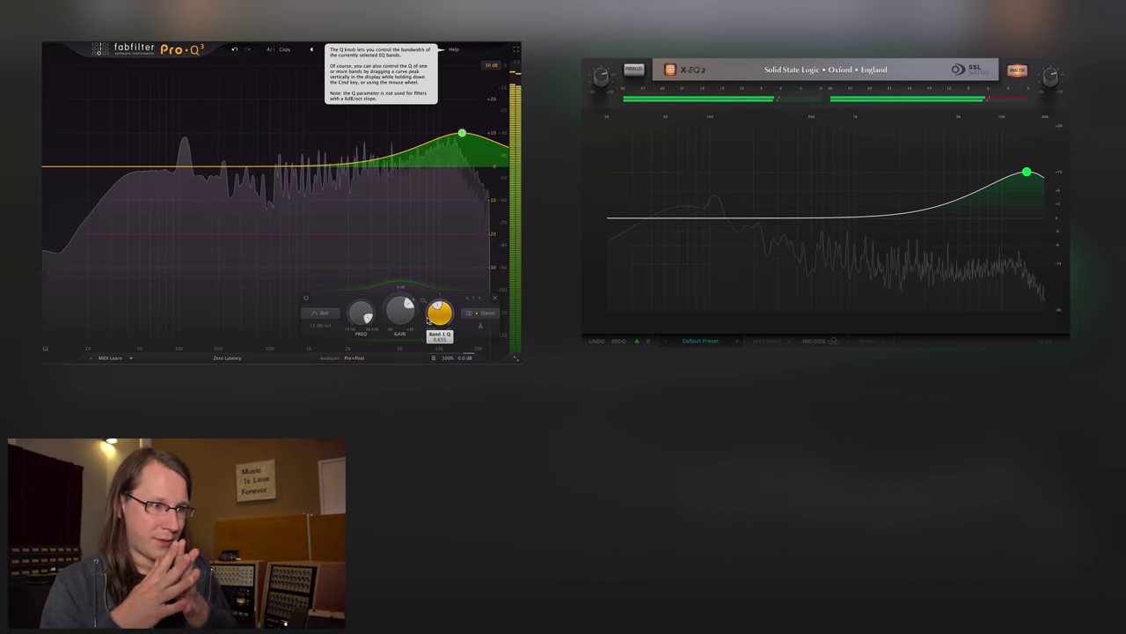